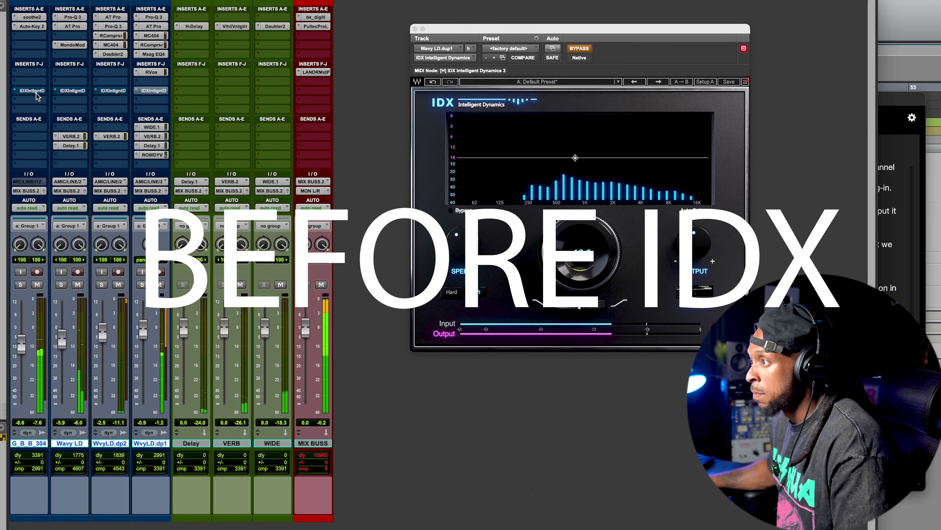
Step: Re-enable the bypassed IDX Intelligent Dynamics insert on the four grouped lead and beat tracks
super+click(113, 91)
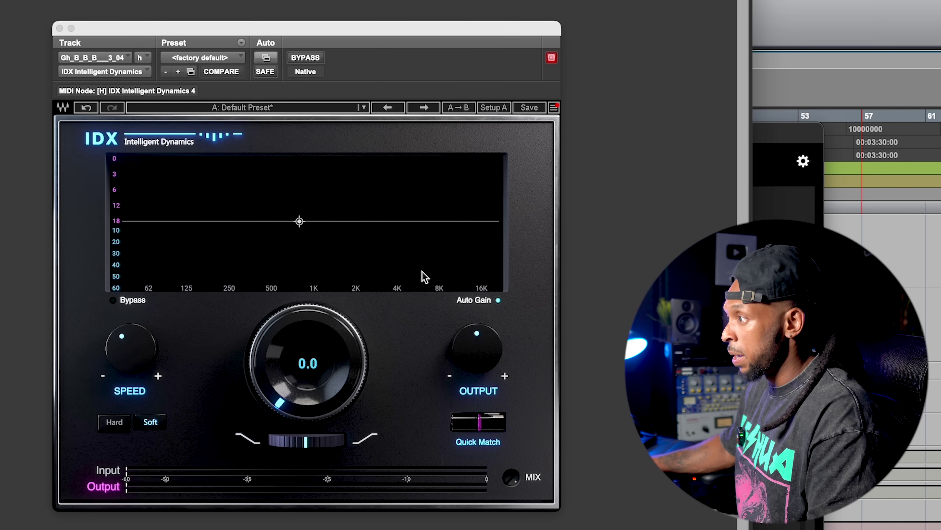
key(space)
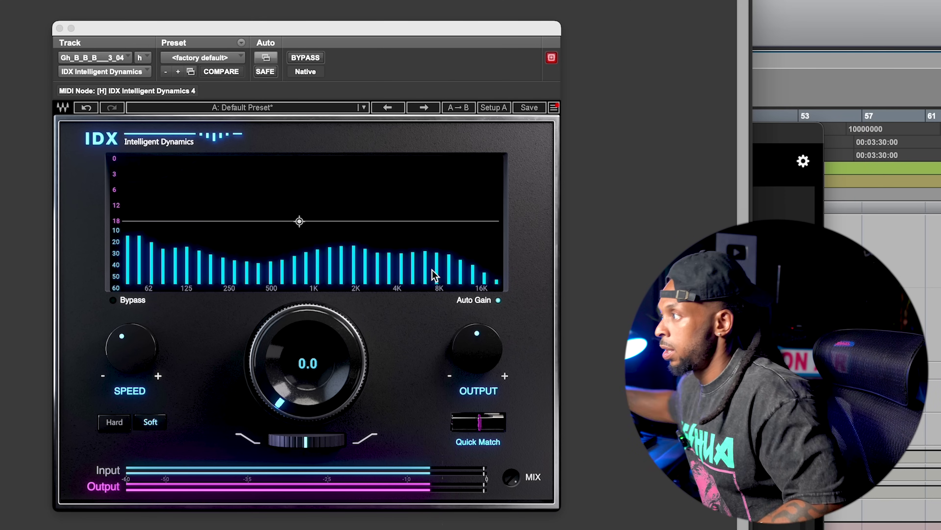
drag(344, 377, 344, 415)
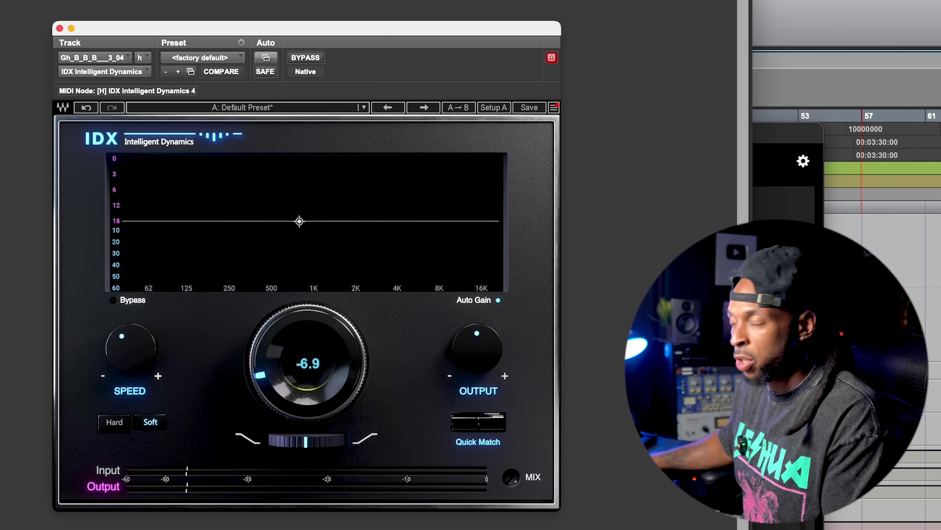
key(space)
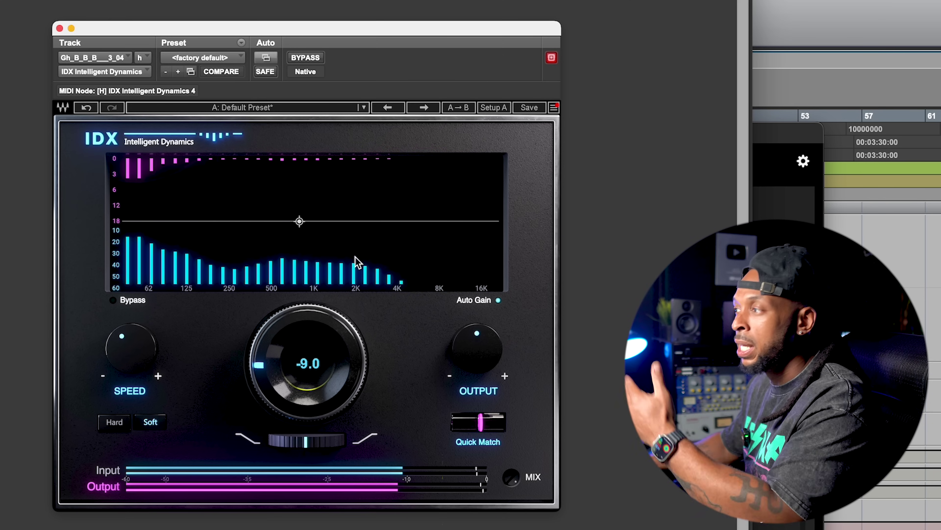
key(space)
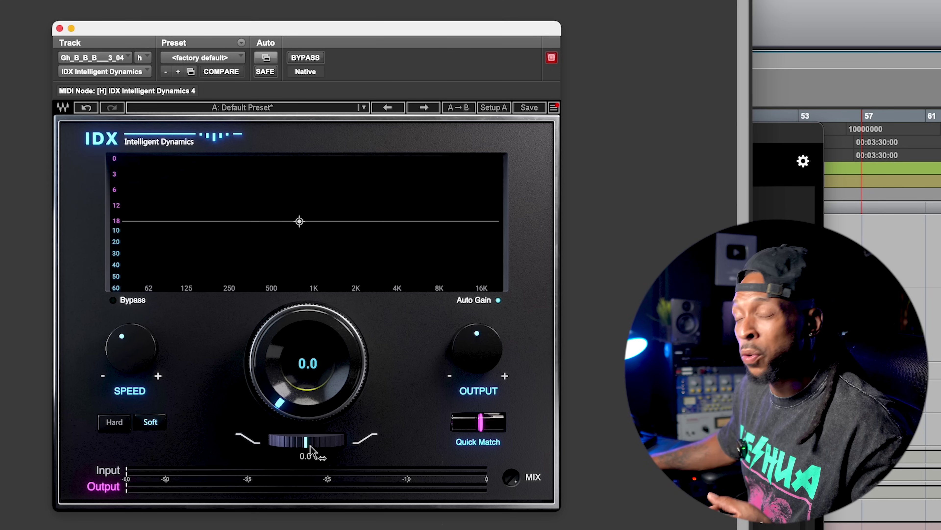
drag(306, 440, 285, 440)
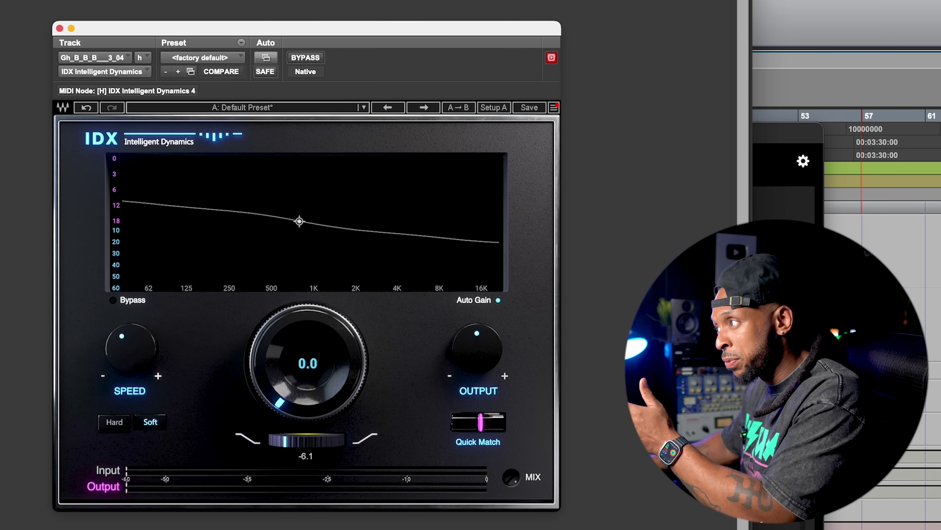
drag(285, 441, 310, 441)
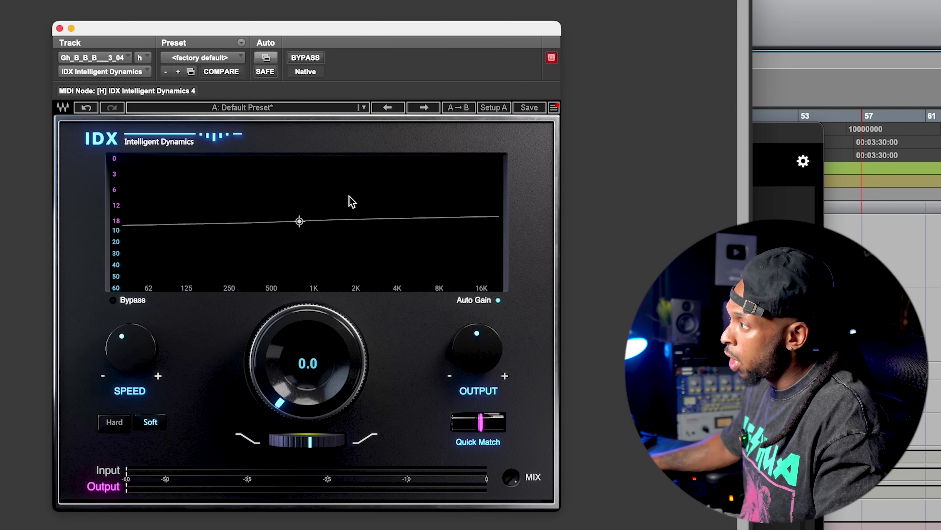
mouse_move(300, 221)
mouse_down()
mouse_move(286, 156)
mouse_move(212, 254)
mouse_move(265, 204)
mouse_move(402, 266)
mouse_move(405, 182)
mouse_move(290, 162)
mouse_move(309, 230)
mouse_up()
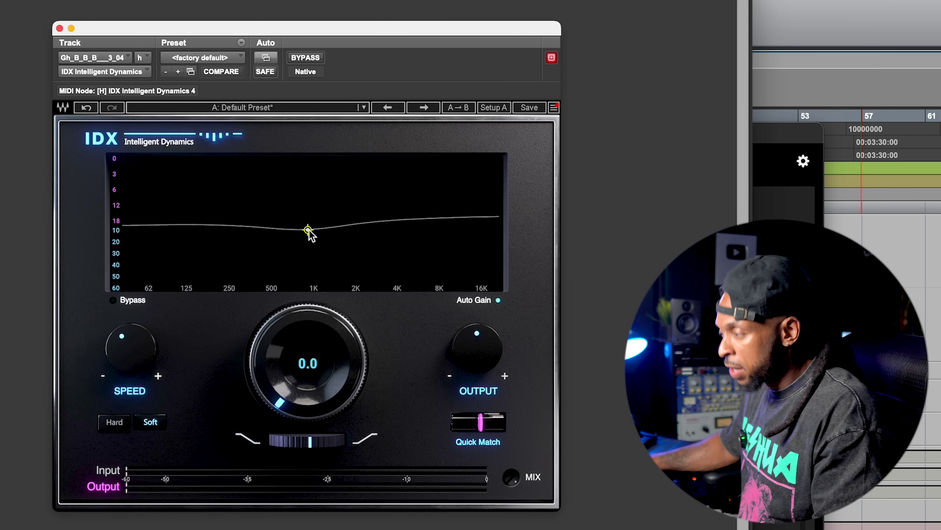
drag(309, 232, 310, 253)
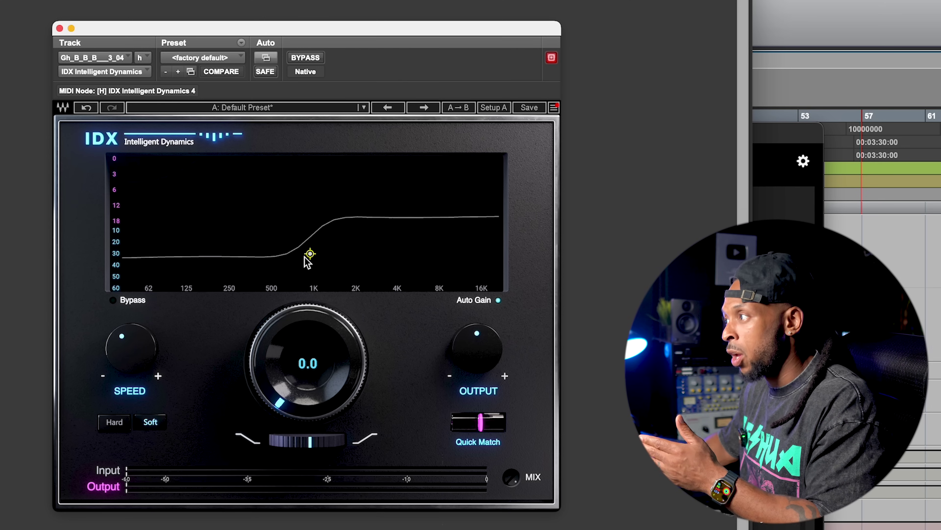
drag(305, 256, 330, 191)
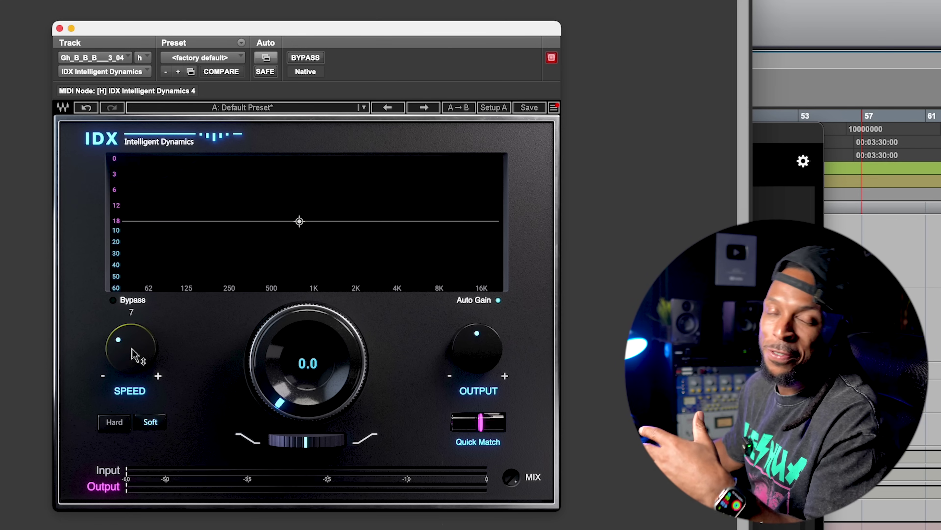
Step: Drop the beat's IDX SPEED to 6, then compare Hard and Soft knee, ending on Hard
drag(134, 355, 134, 361)
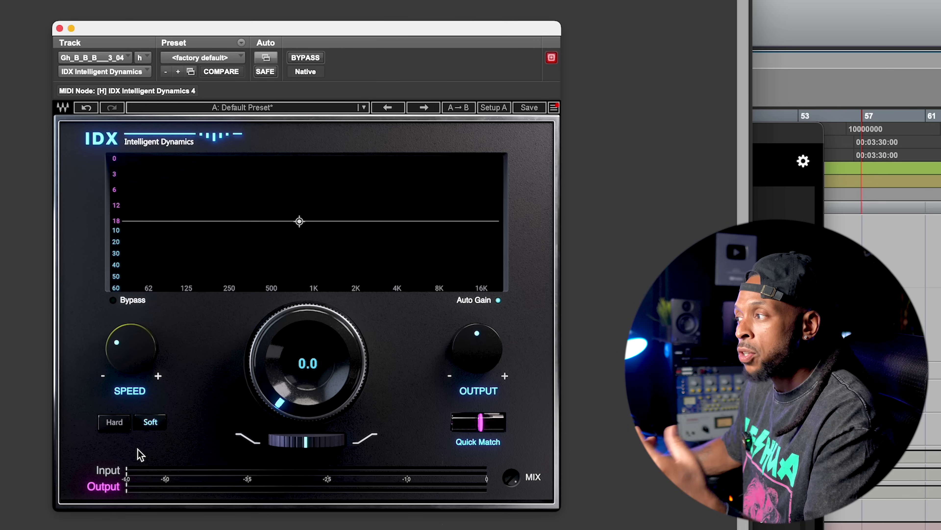
click(118, 428)
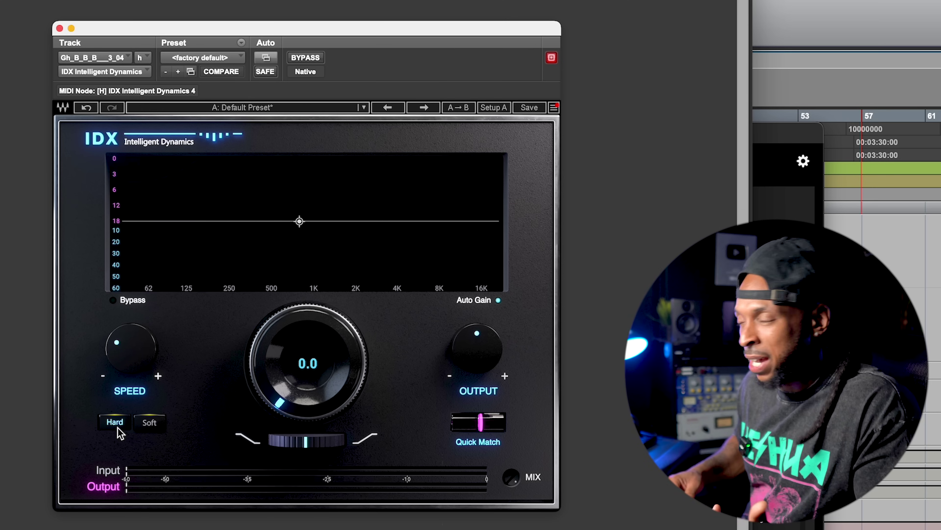
click(147, 423)
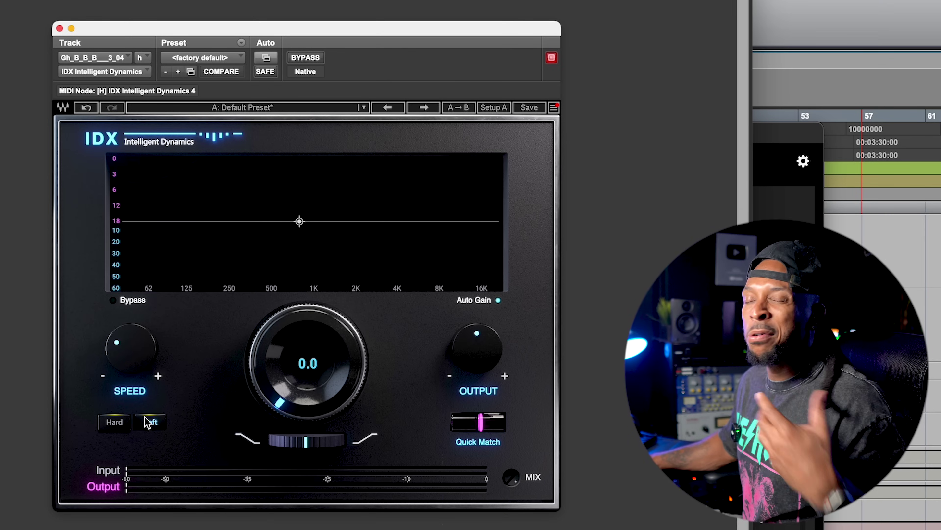
click(112, 424)
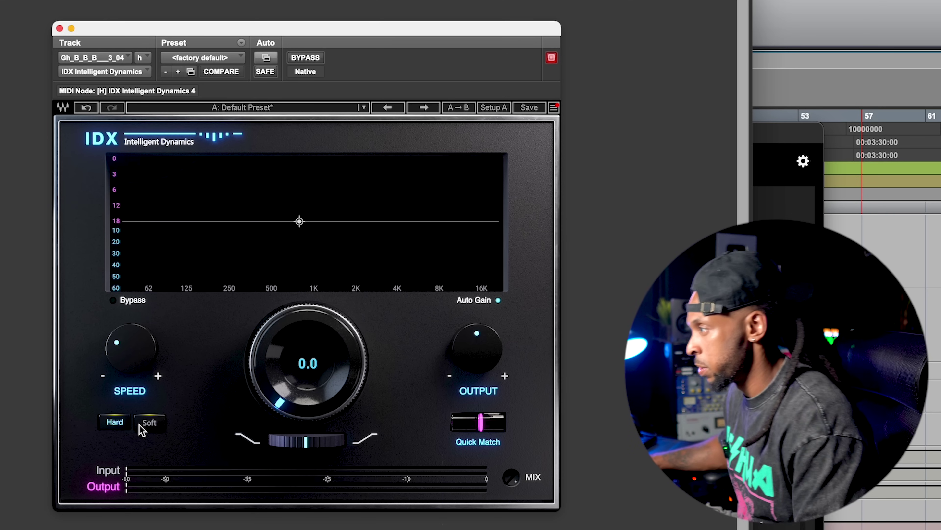
Step: Switch the beat's IDX knee to Soft and turn Auto Gain off
click(146, 423)
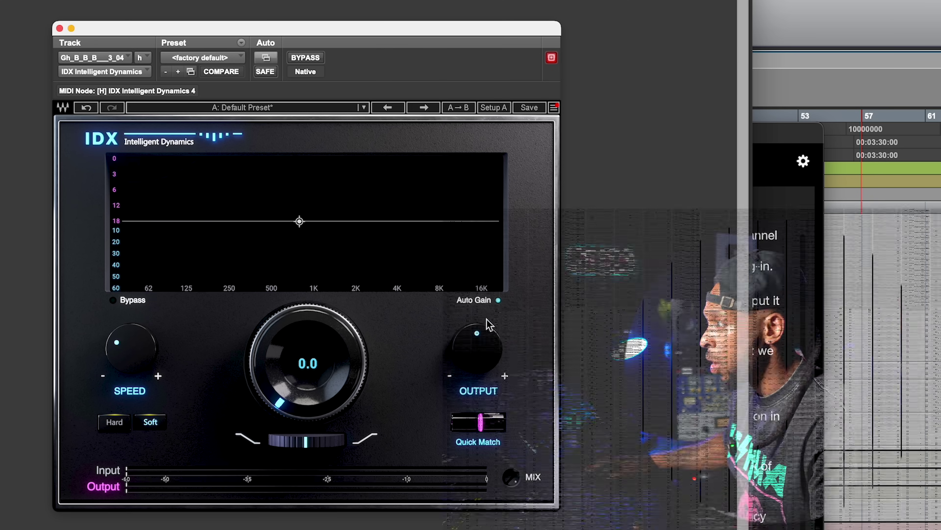
click(498, 300)
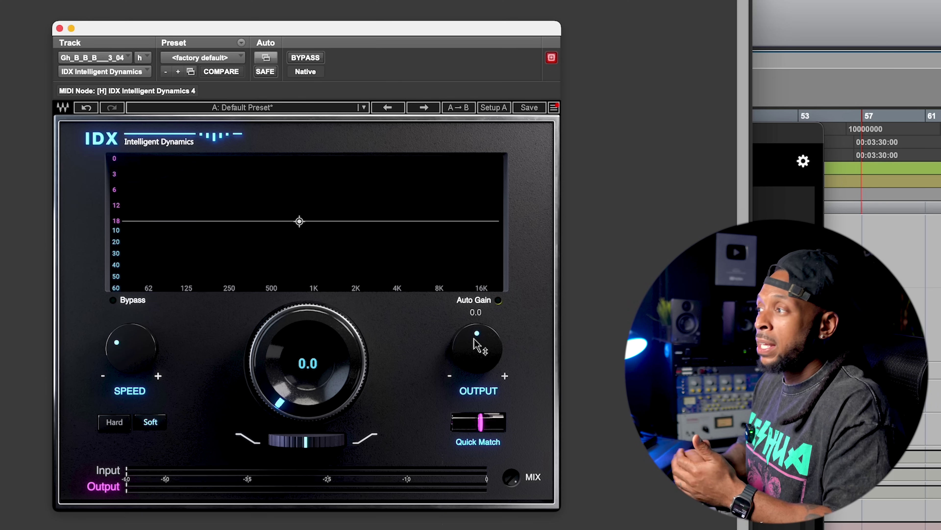
Step: Return the IDX curve node to center for a flat tilt line, and lift OUTPUT slightly
drag(299, 222, 274, 222)
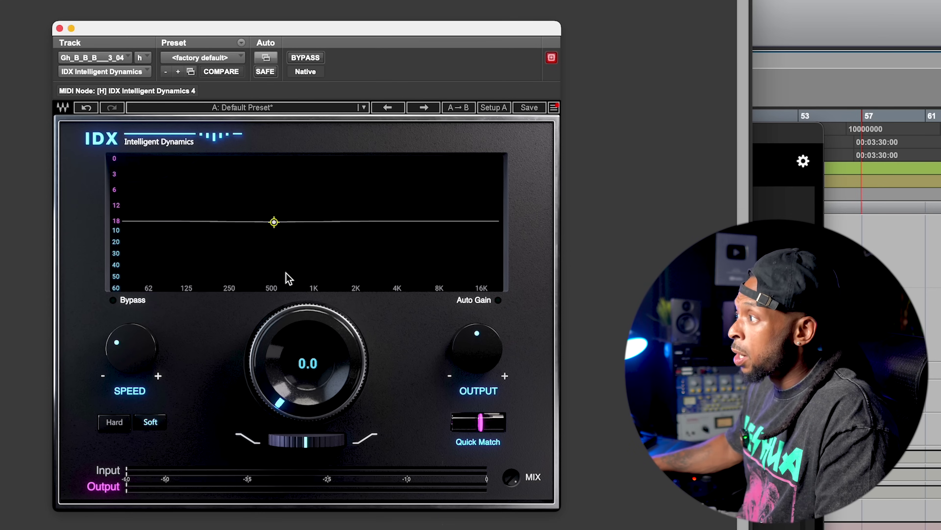
drag(289, 278, 301, 278)
drag(308, 322, 293, 365)
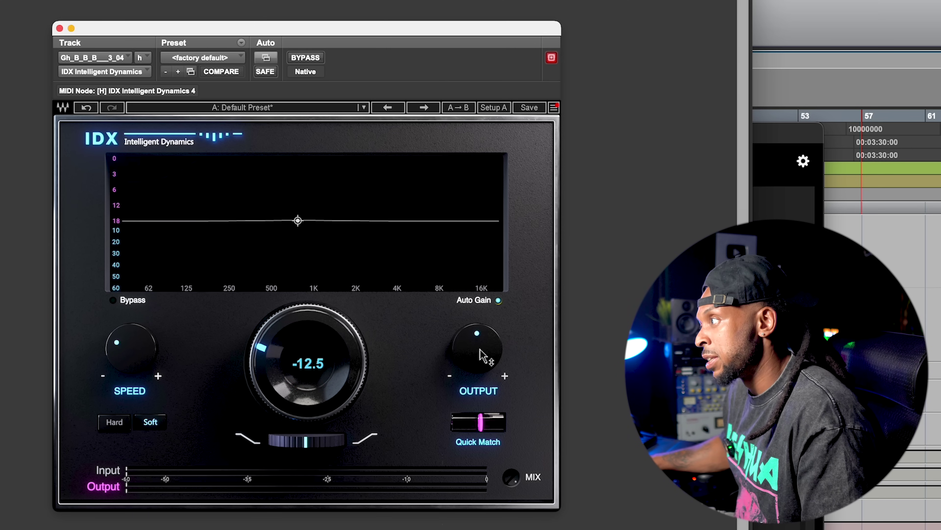
drag(485, 357, 486, 357)
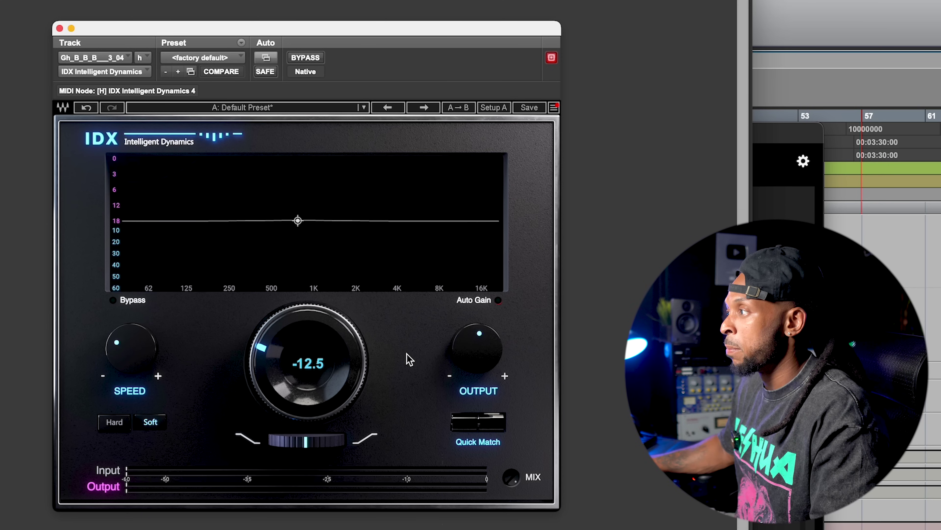
Step: Briefly play back the beat to audition the current IDX settings
key(space)
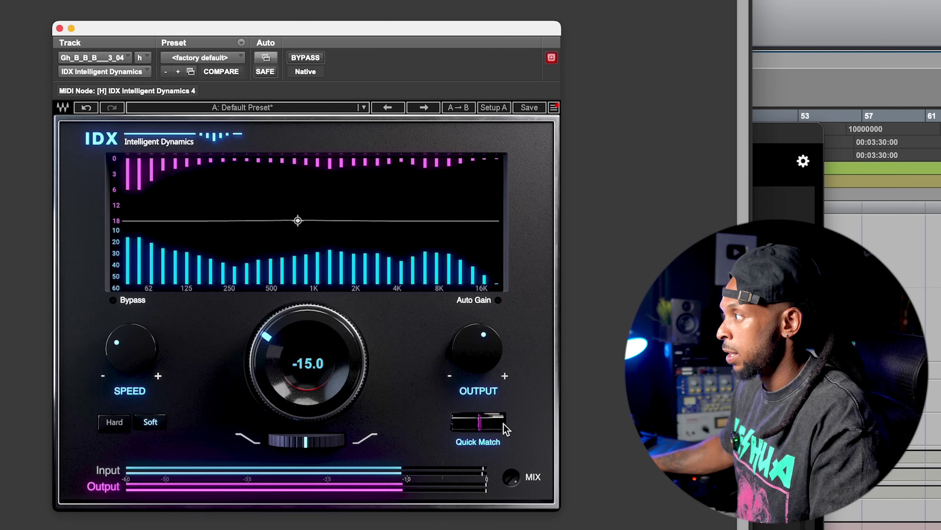
key(space)
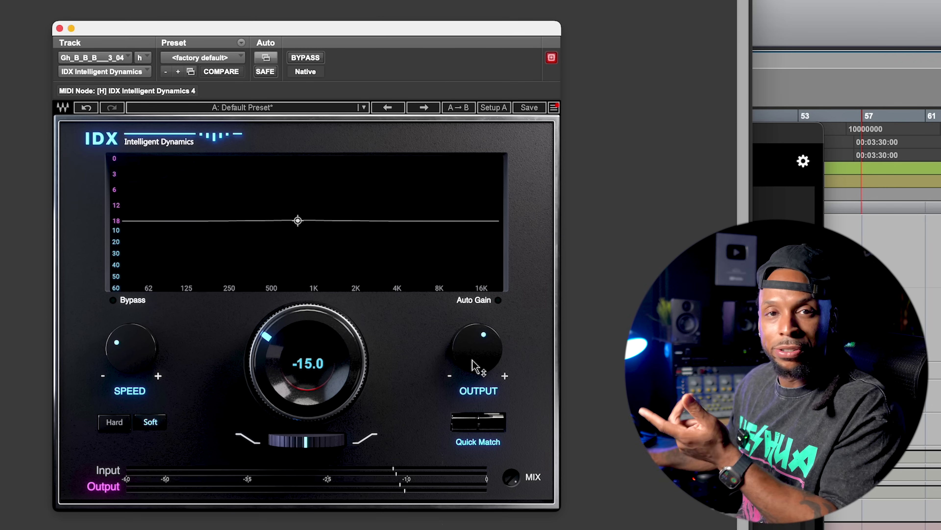
mouse_move(474, 366)
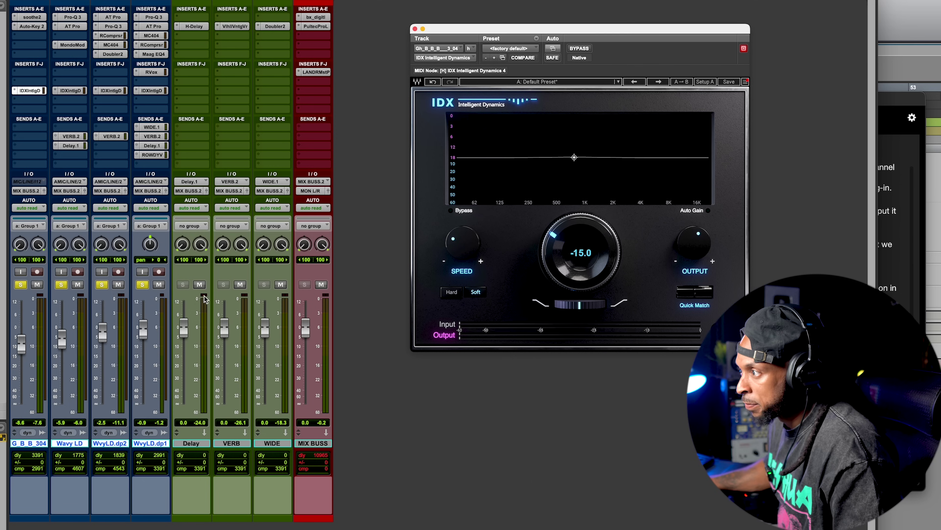
Step: Unsolo and ungroup the four tracks, then solo G_B_B_304 and audition it
click(144, 285)
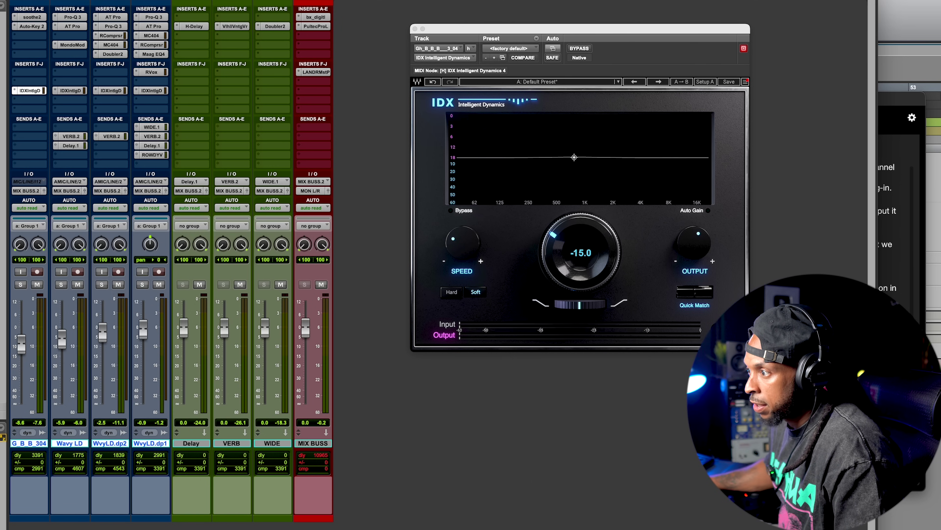
key(super+shift+g)
click(21, 284)
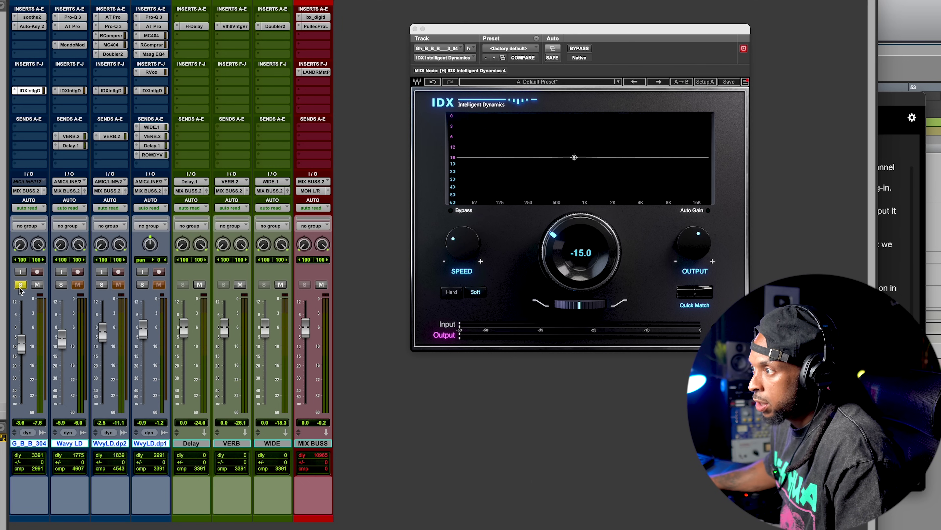
key(space)
key(space)
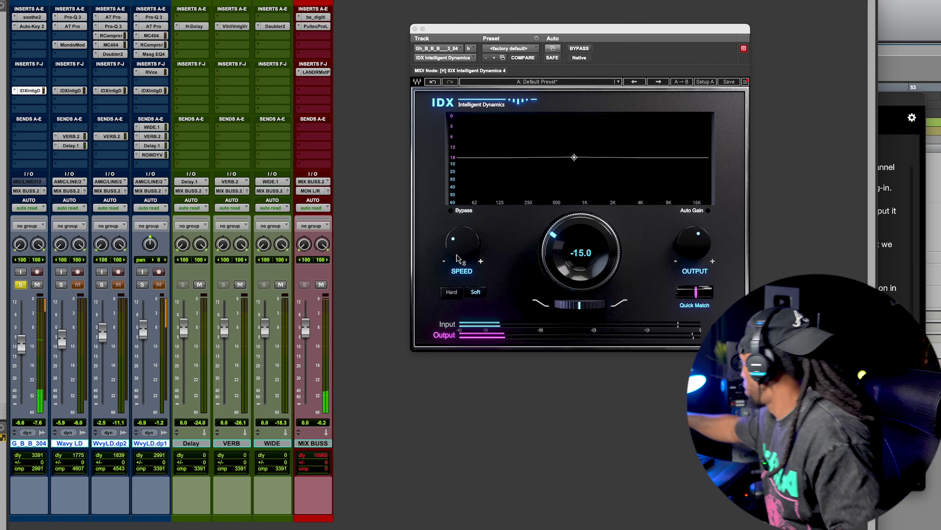
key(space)
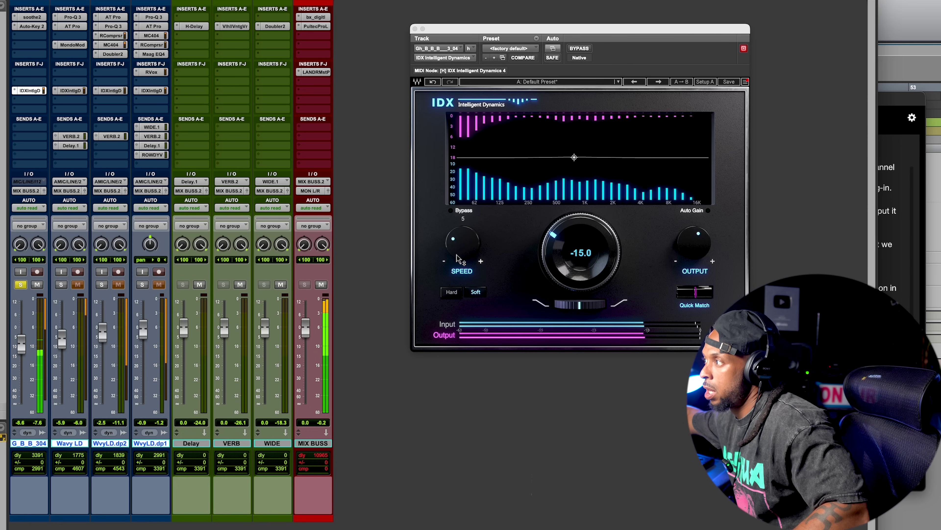
key(space)
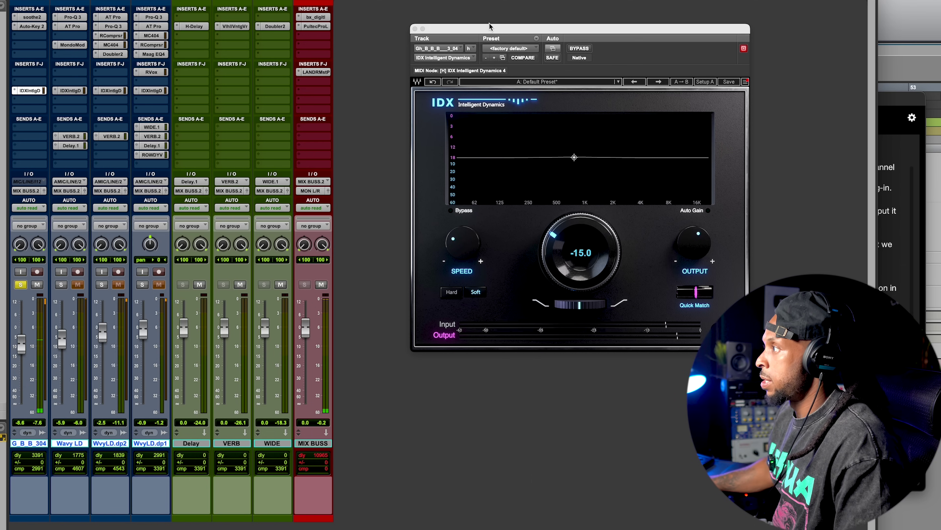
Step: Load the IDX <factory default> preset, lower threshold to about -12.6, and turn Auto Gain off
click(498, 49)
click(513, 53)
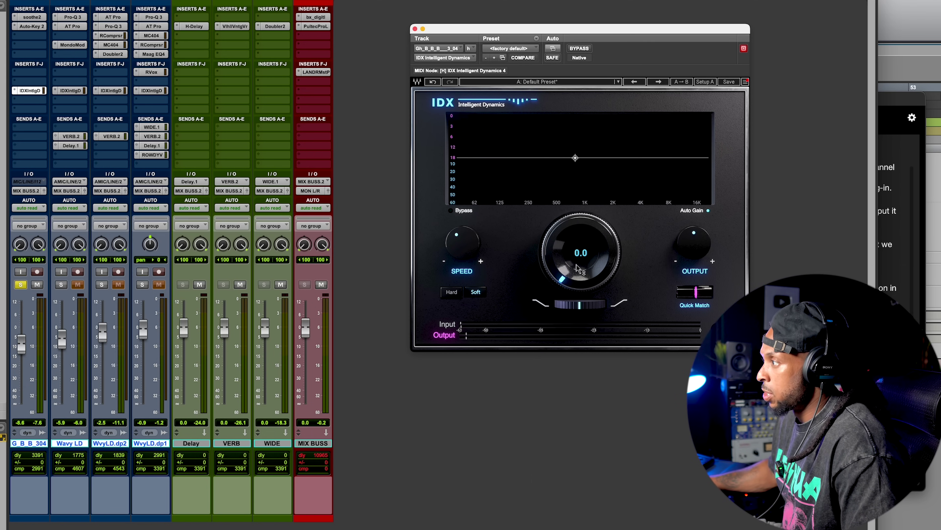
drag(577, 265, 579, 271)
key(space)
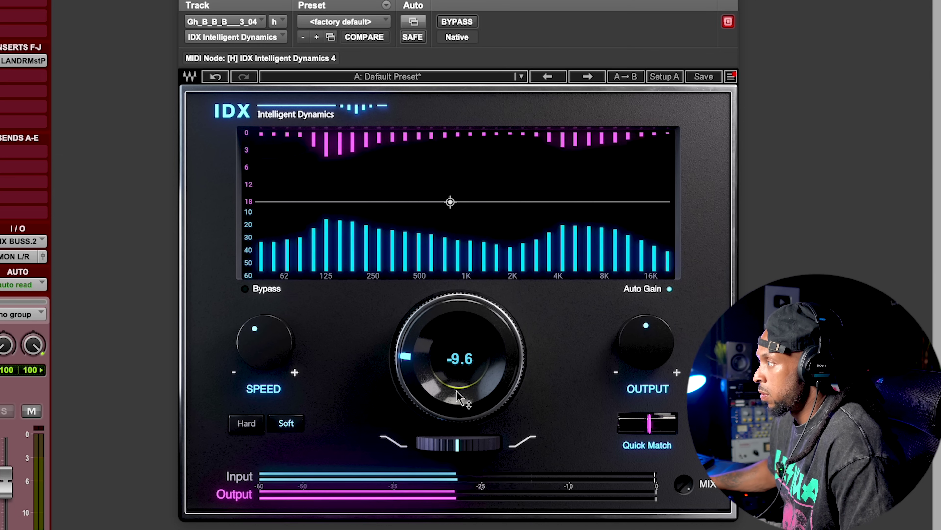
drag(460, 396, 460, 405)
key(space)
click(670, 290)
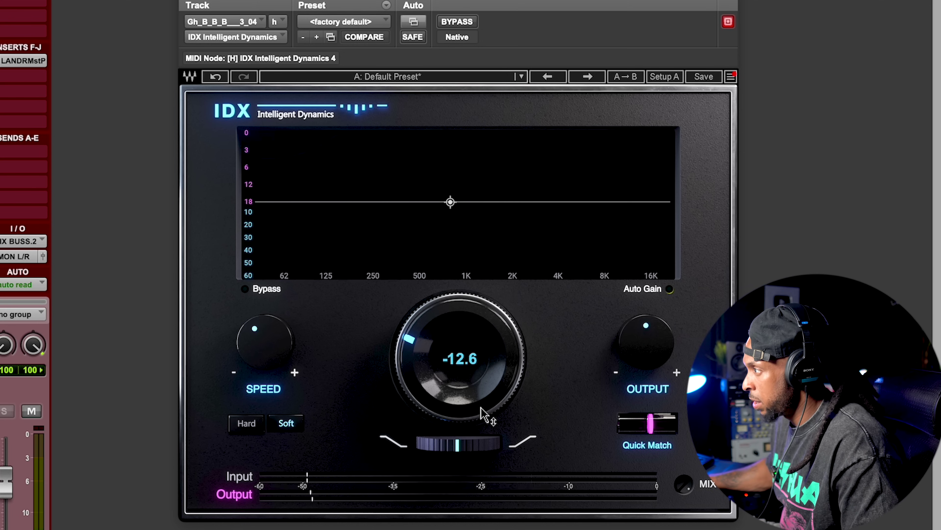
Step: During playback, sweep the beat's IDX threshold down to -25.0, then back up to -10.0
key(space)
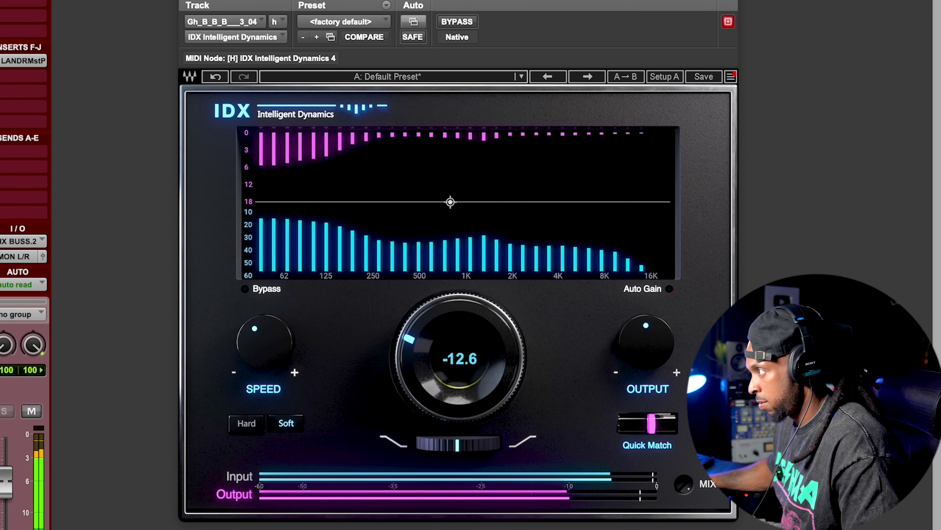
drag(446, 384, 446, 413)
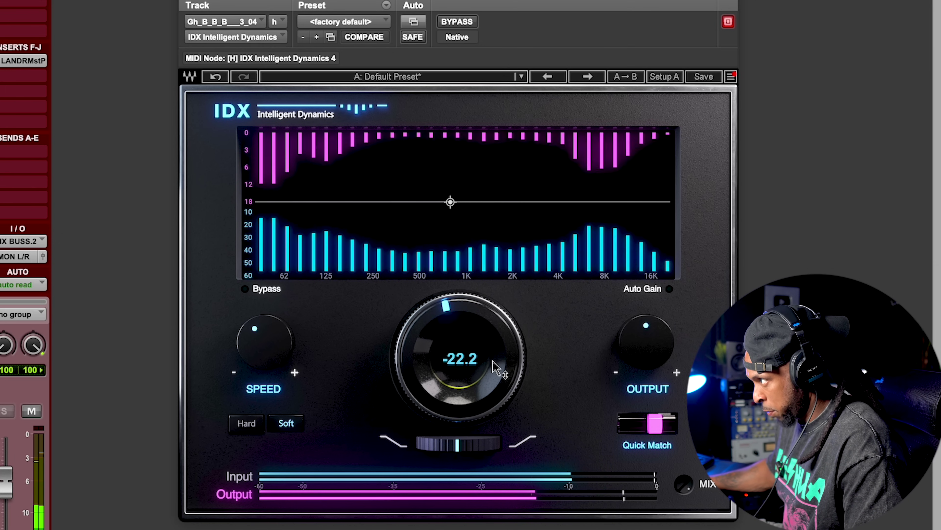
drag(493, 360, 493, 329)
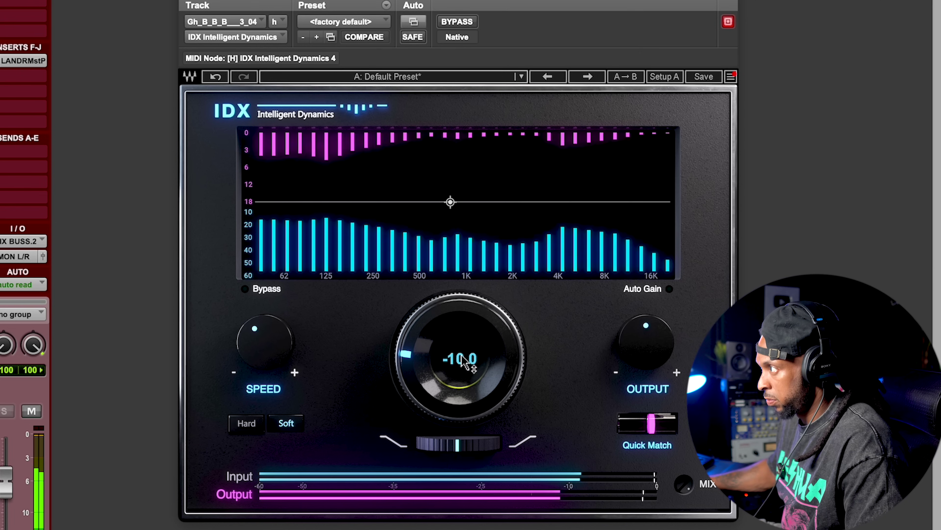
key(space)
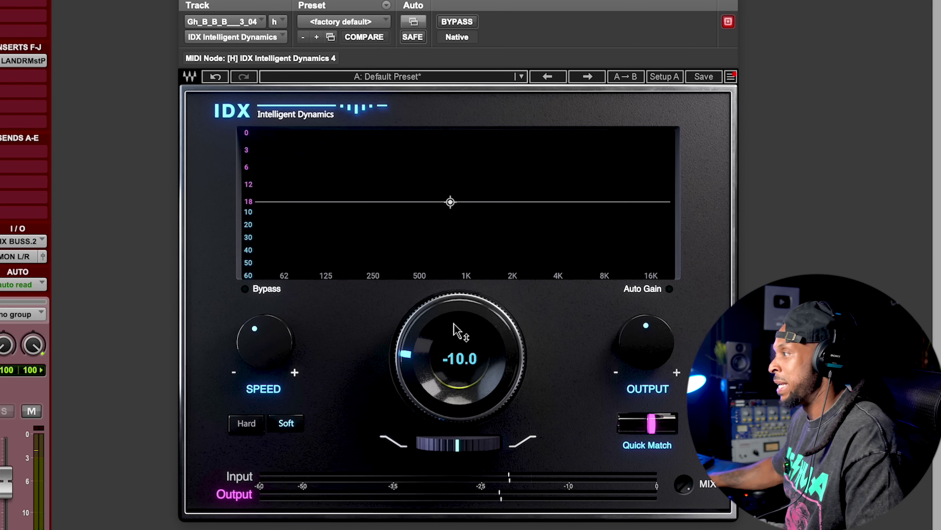
Step: Tilt the beat's IDX to about -4.2, enable Auto Gain, and settle threshold at -11.8 with Soft knee
drag(453, 448, 441, 446)
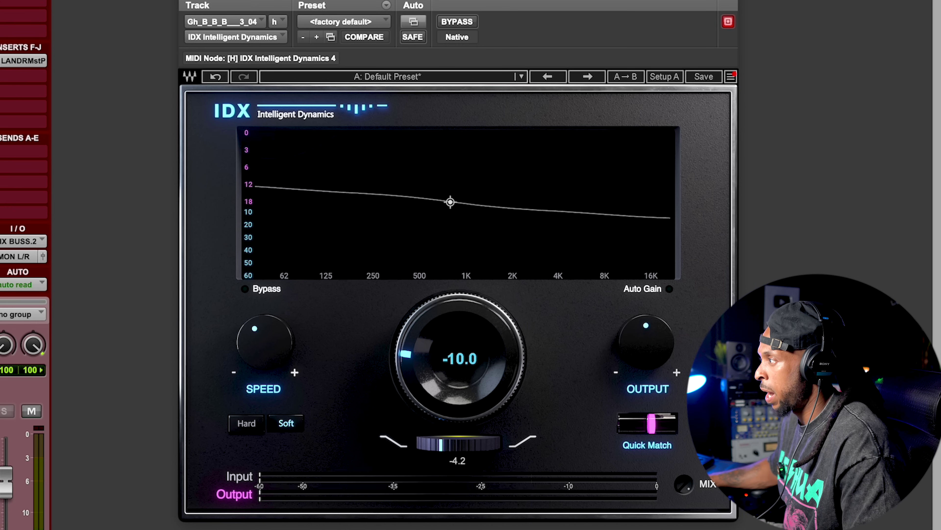
click(647, 288)
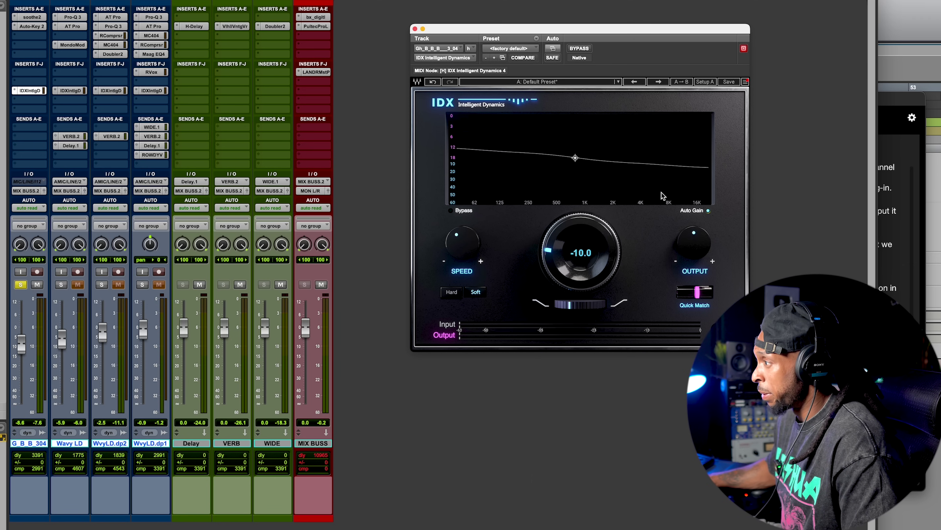
key(space)
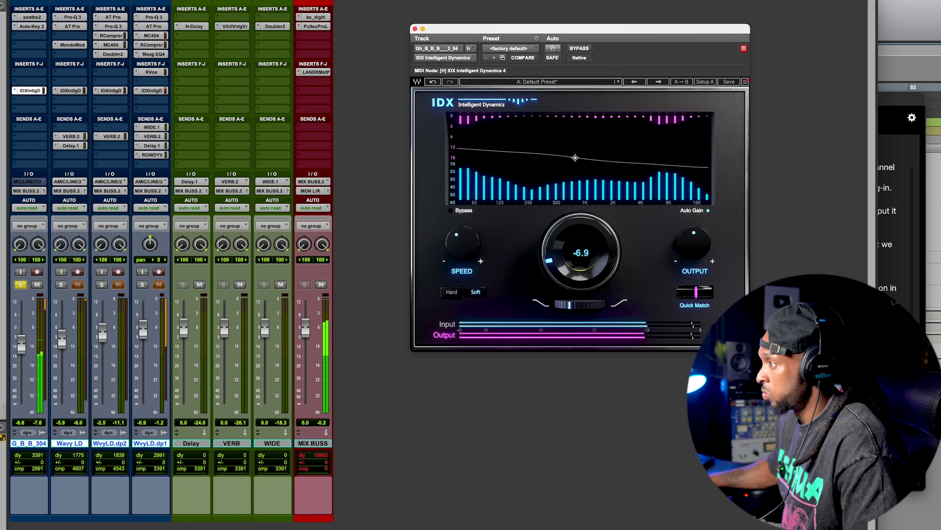
click(455, 292)
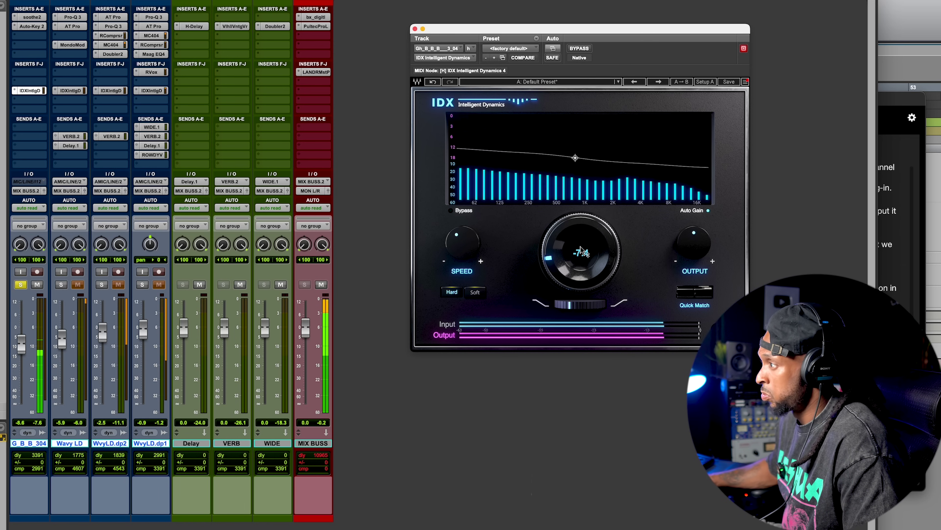
drag(582, 251, 582, 255)
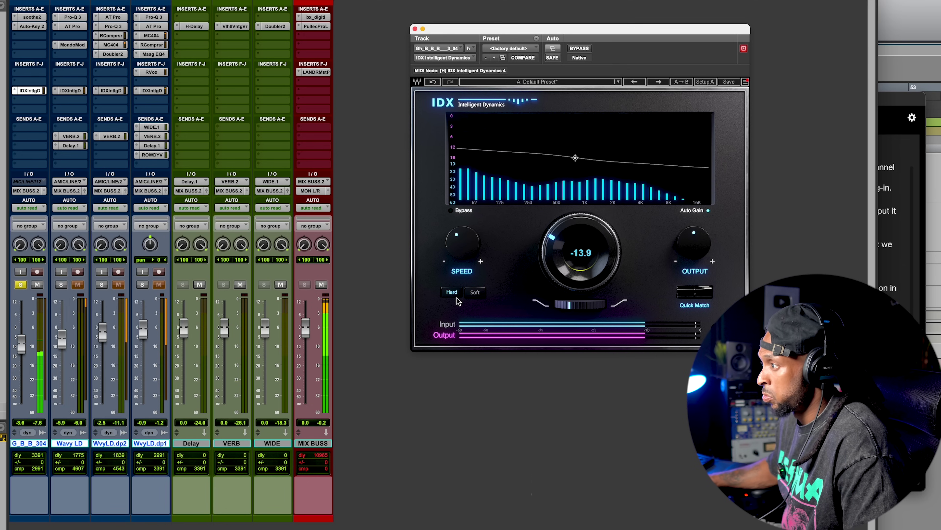
click(481, 293)
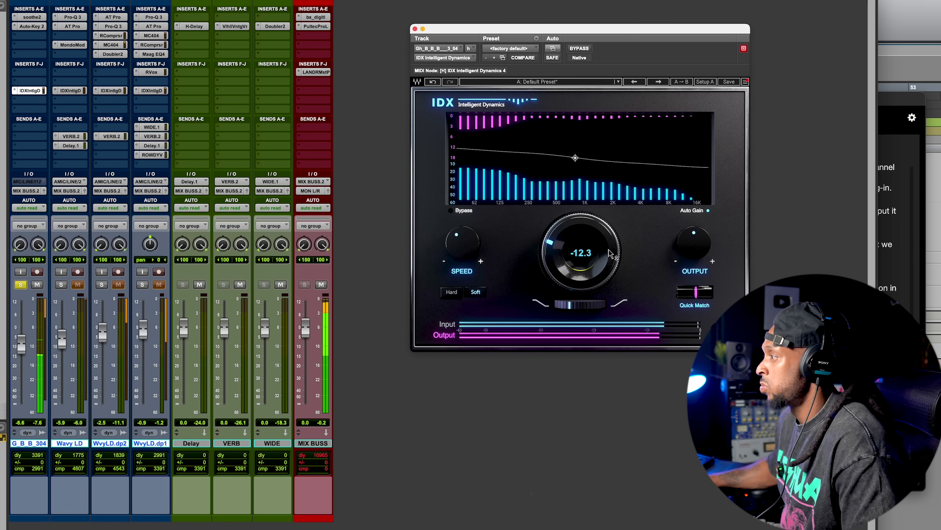
key(space)
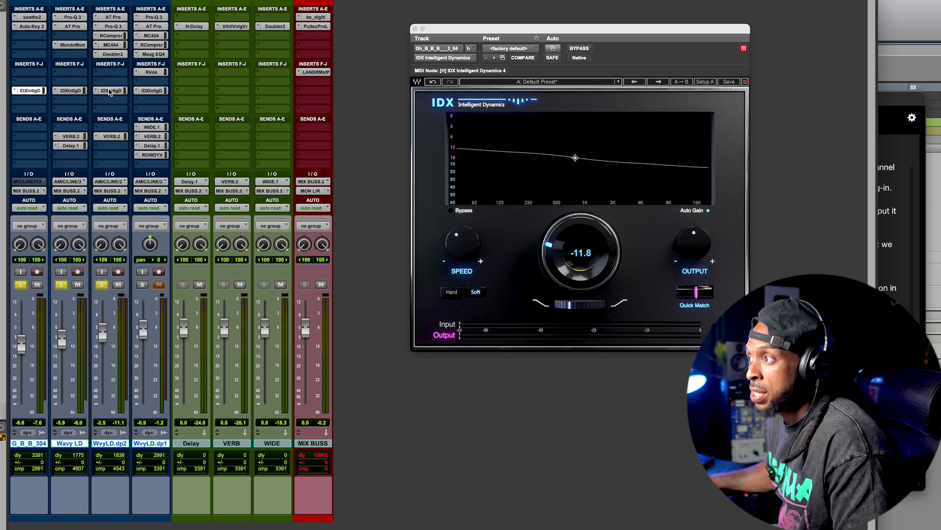
Step: Open the IDX on WvyLD.dp1, solo and audition that vocal, and set its threshold to -14.9
click(149, 92)
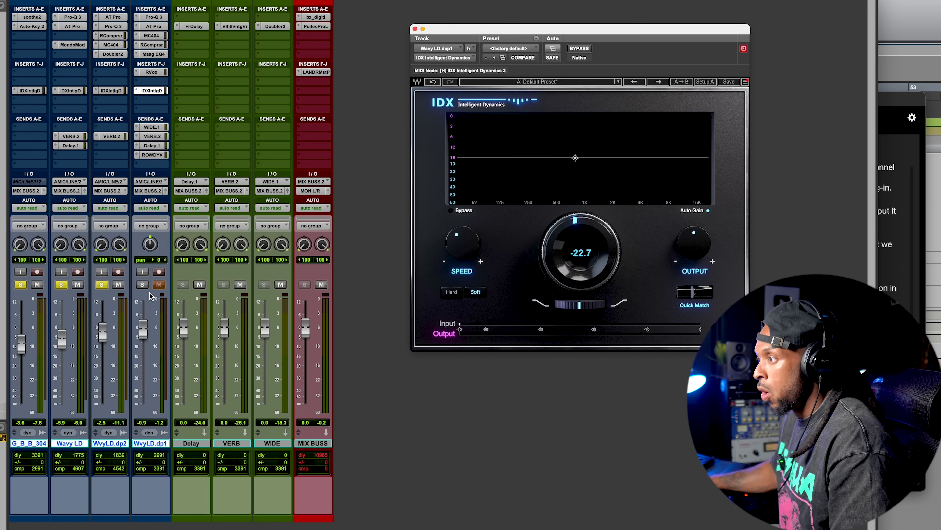
click(143, 285)
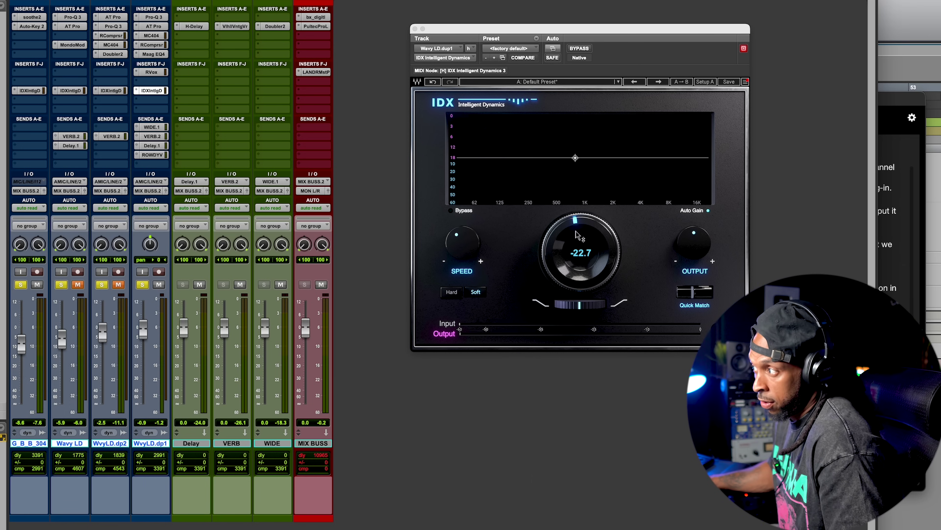
key(space)
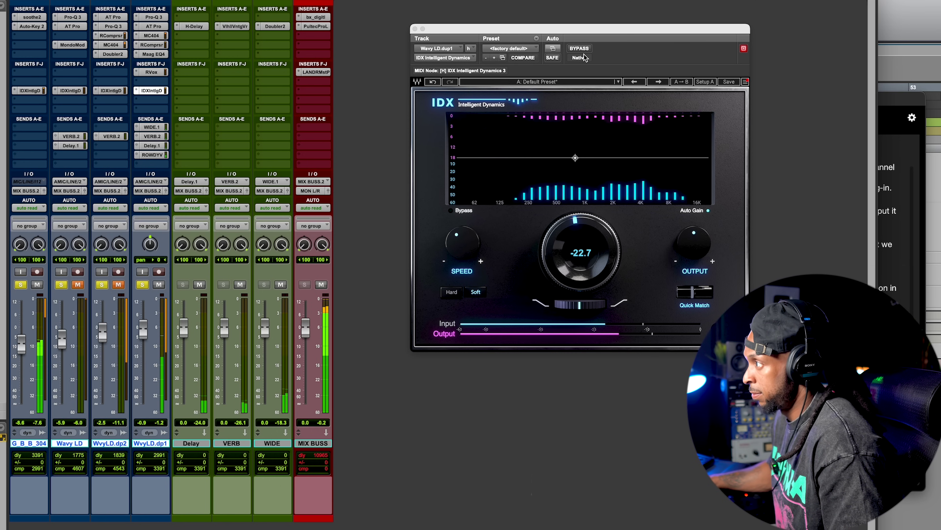
key(space)
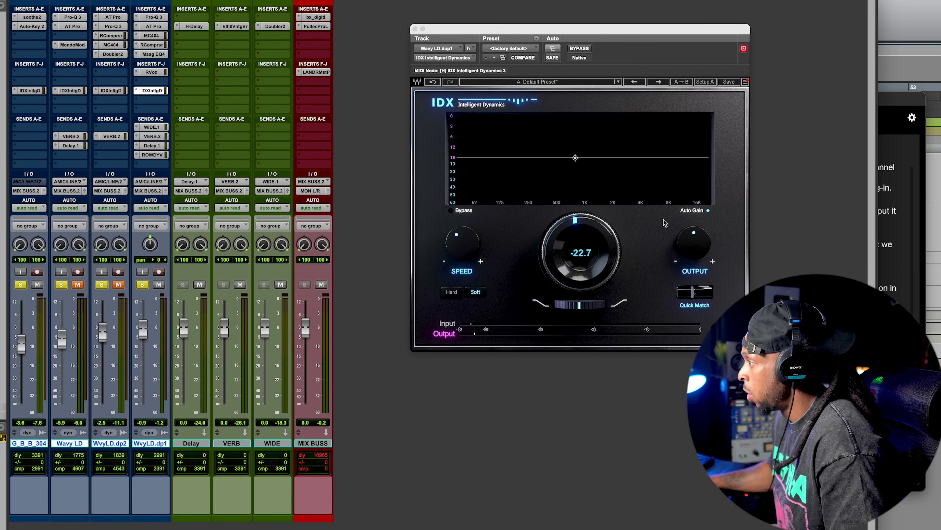
drag(622, 243, 621, 232)
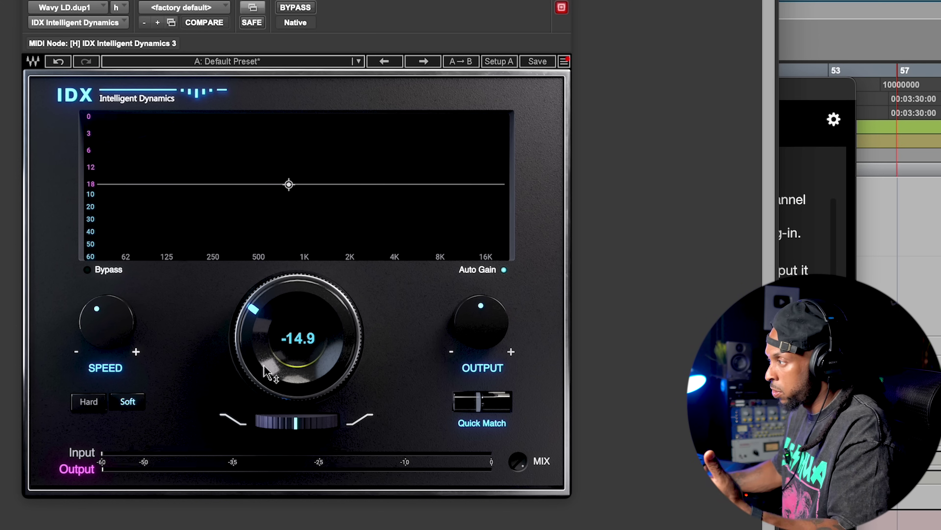
Step: Push the vocal IDX threshold up to 0.0, then lower it to -12.3 during playback
drag(266, 371, 301, 325)
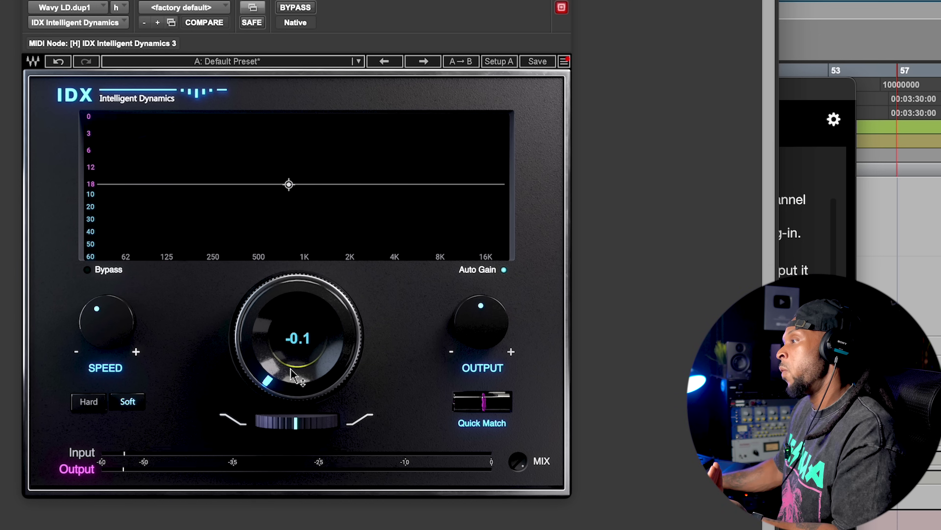
mouse_move(298, 371)
mouse_down()
mouse_move(298, 386)
mouse_move(298, 371)
mouse_up()
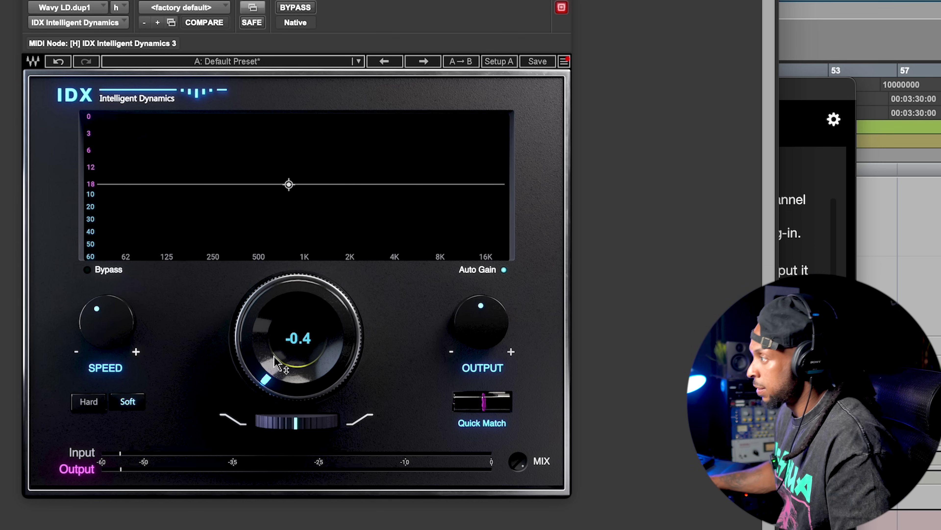
key(space)
drag(277, 362, 278, 445)
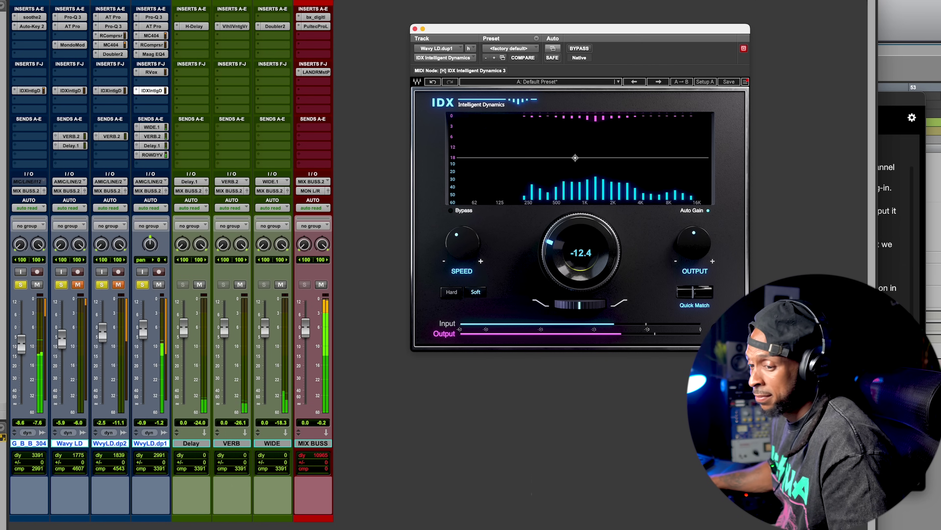
drag(567, 270, 567, 269)
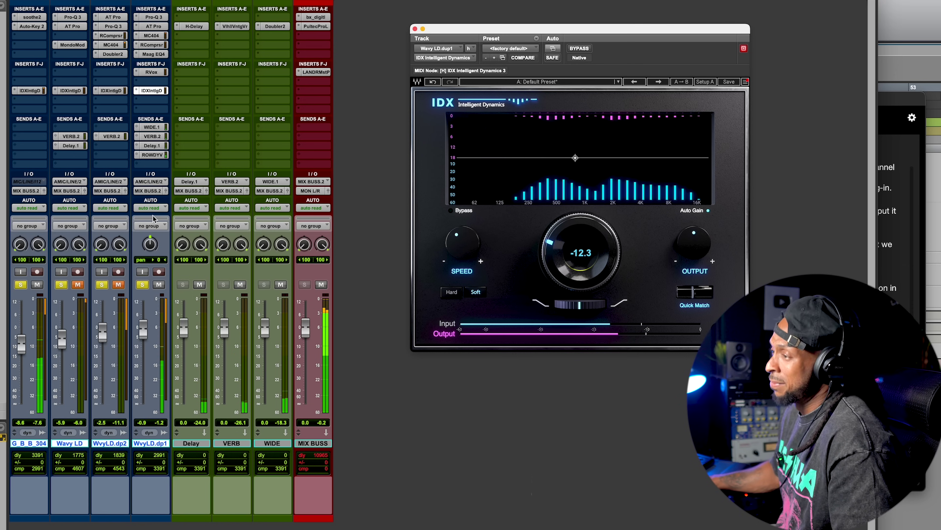
Step: Stop playback, leaving the Wavy LD.dup1 vocal IDX threshold at -12.3
key(space)
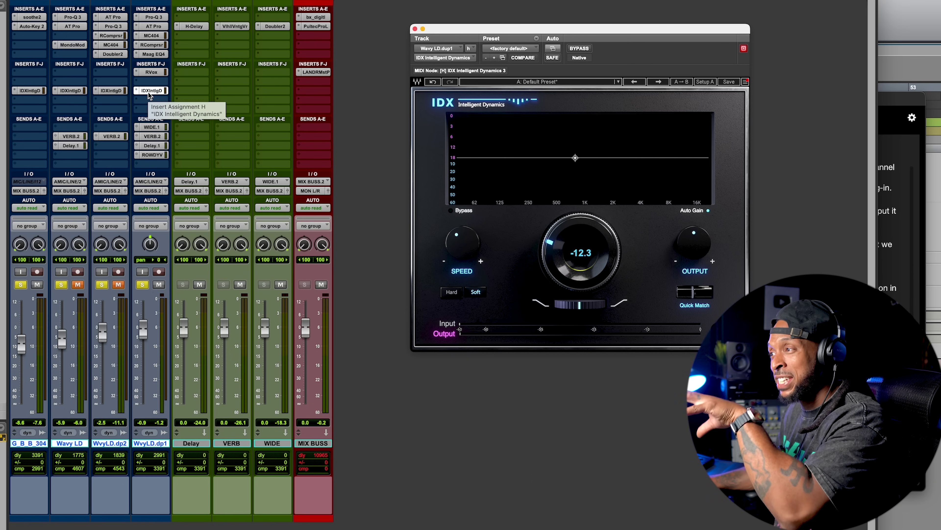
Step: Unmute WvyLD.dp2 and Wavy LD, and clear the solo on all tracks
click(118, 284)
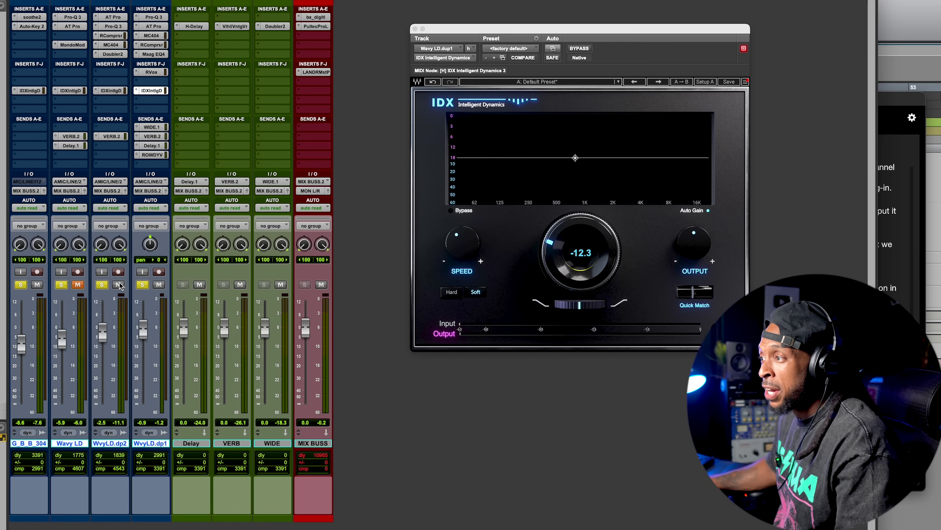
click(79, 285)
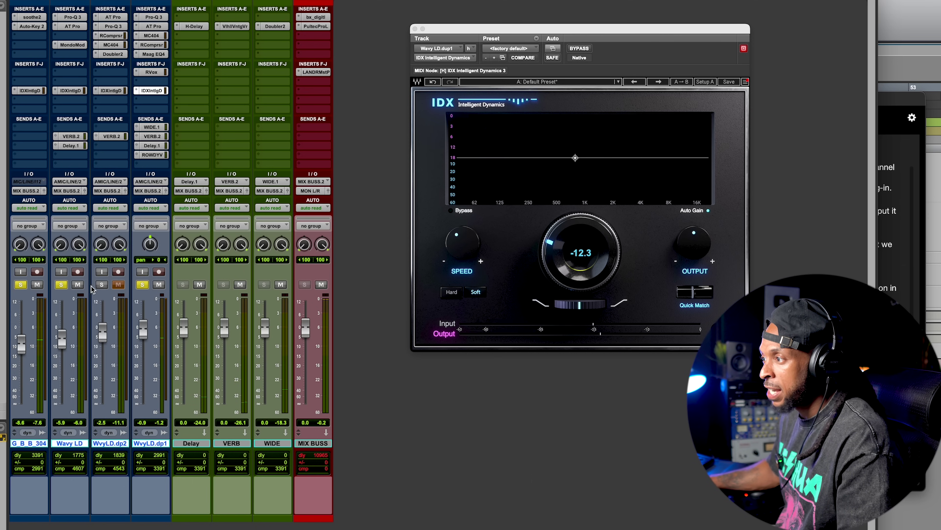
alt+click(61, 284)
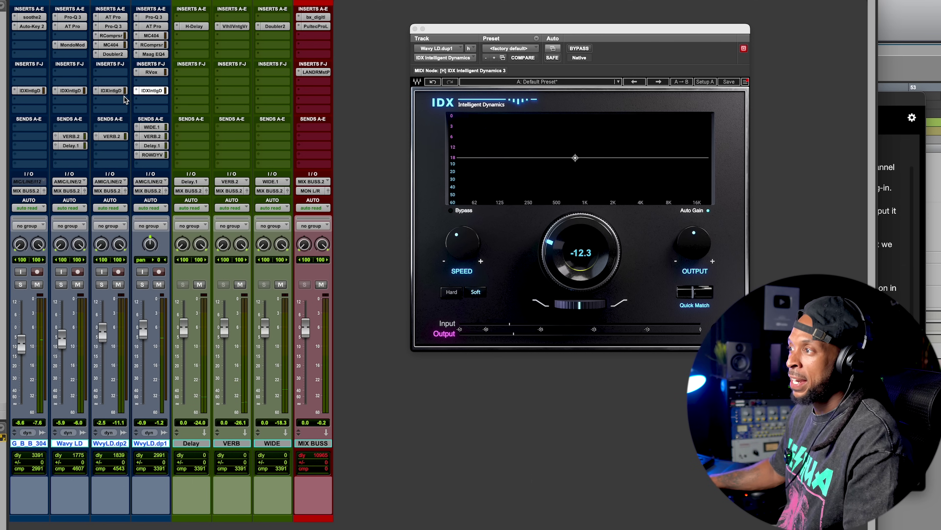
Step: Group the four blue tracks as Group 1 and bypass their IDX inserts together
key(super+g)
key(Return)
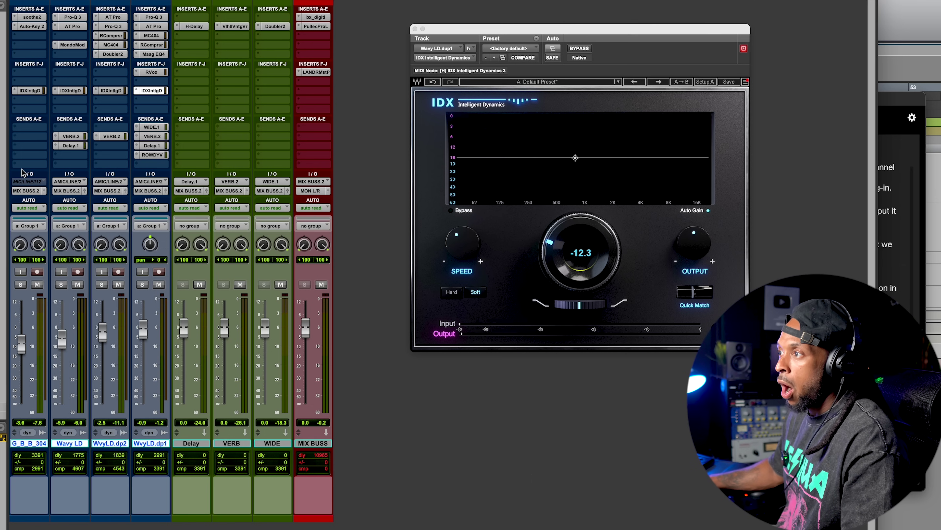
ctrl+super+click(71, 91)
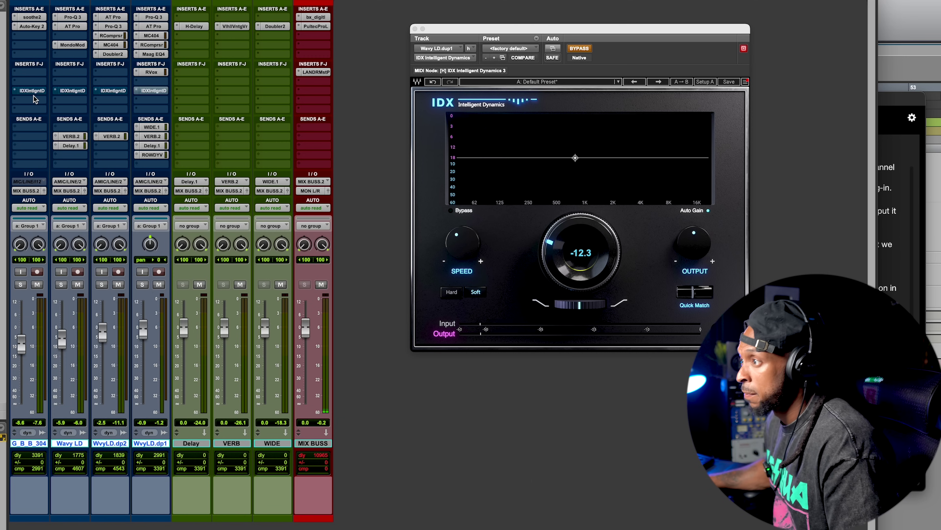
Step: During playback, re-enable the grouped IDX inserts, then bypass the vocal IDX to hear it dry
key(space)
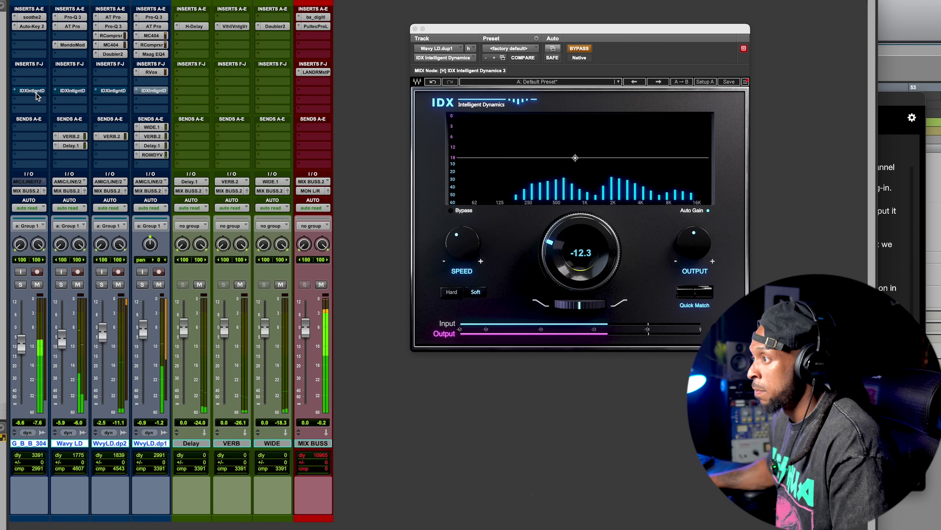
super+click(116, 91)
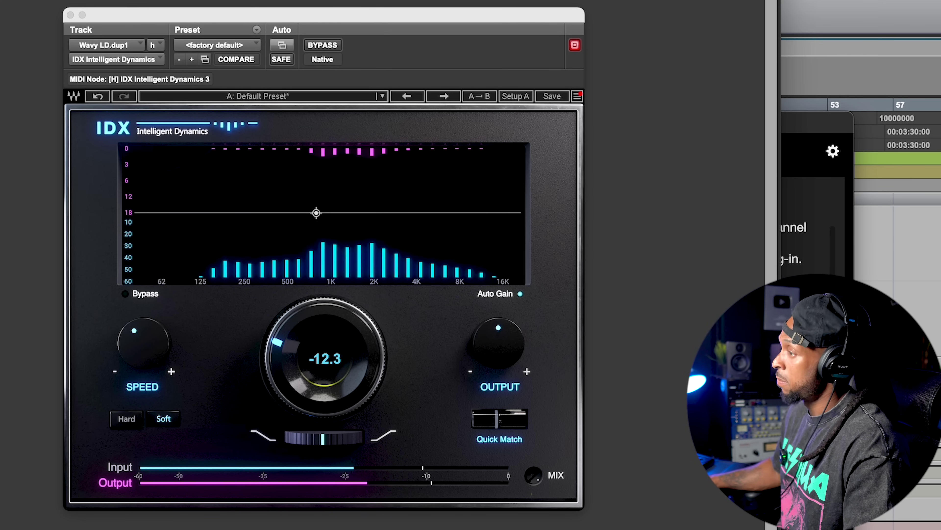
key(ctrl+super+b)
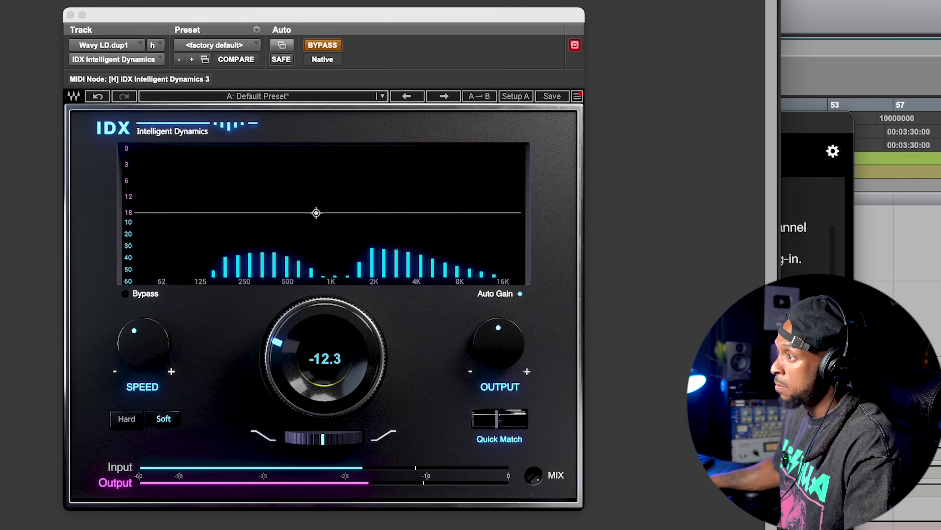